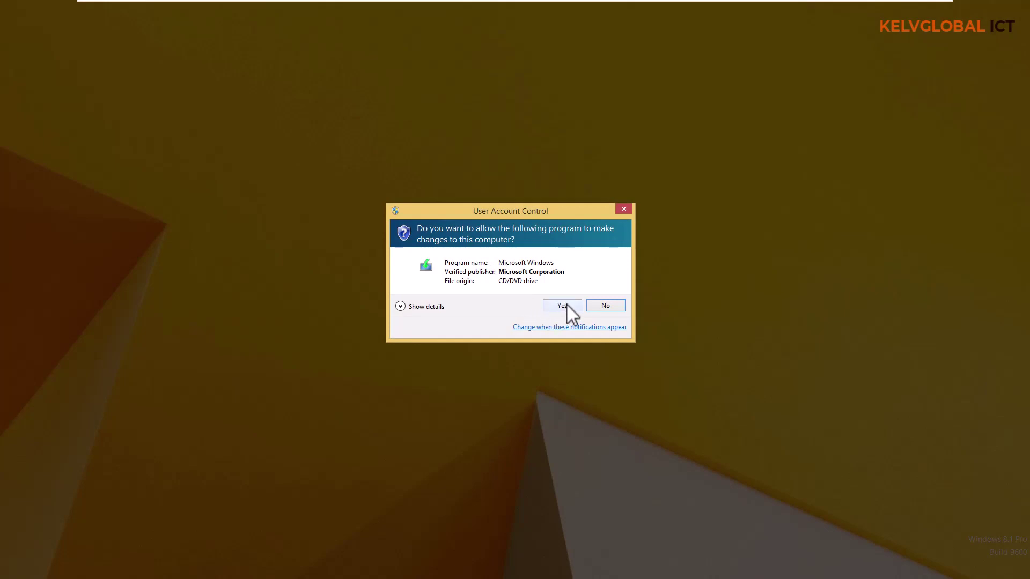
# - Approve the User Account Control prompt so Windows 10 Setup can start
pyautogui.click(566, 303)
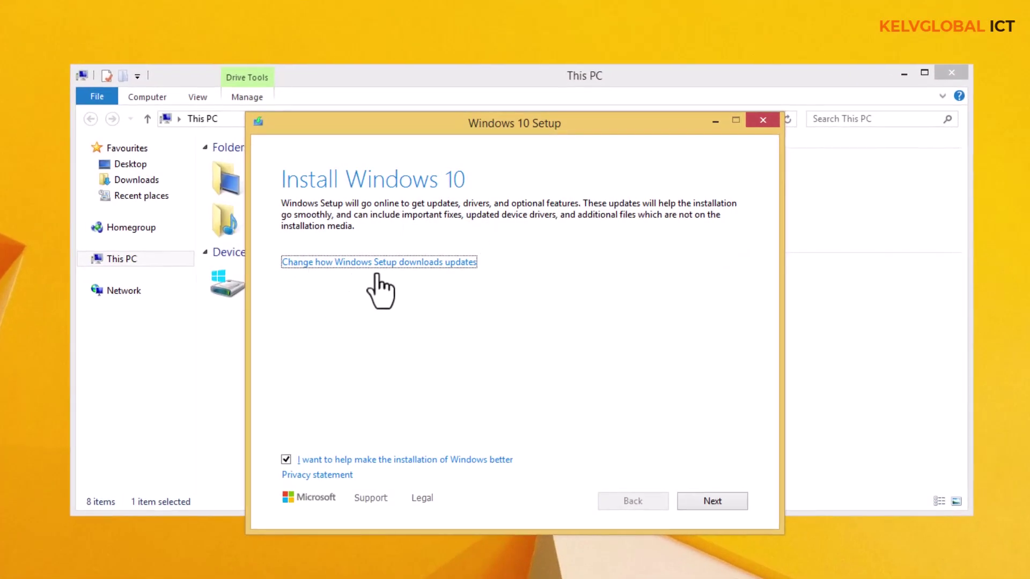
# - Opt out of 'I want to help make the installation of Windows better' and proceed to the update check
pyautogui.click(286, 459)
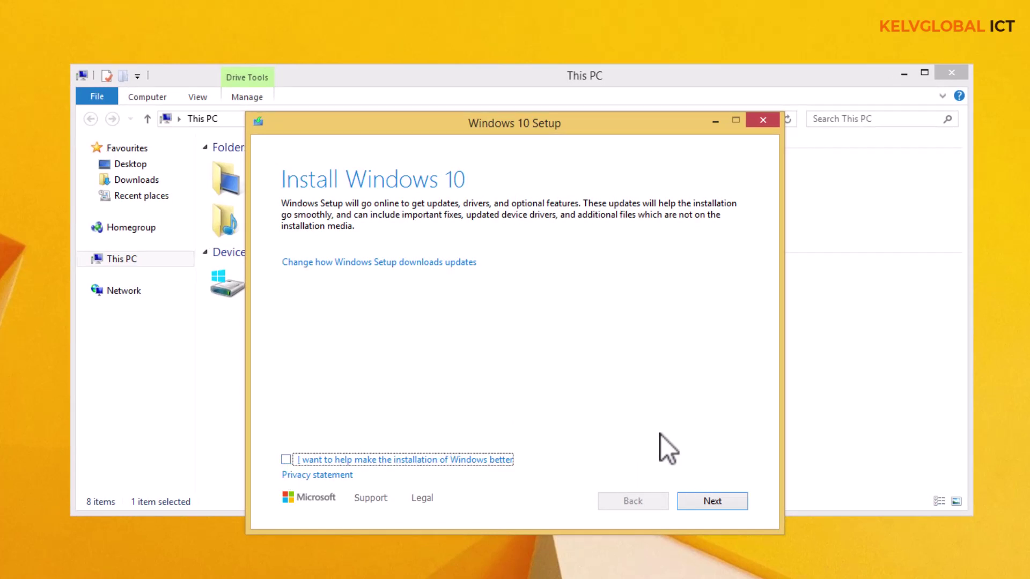
pyautogui.click(705, 500)
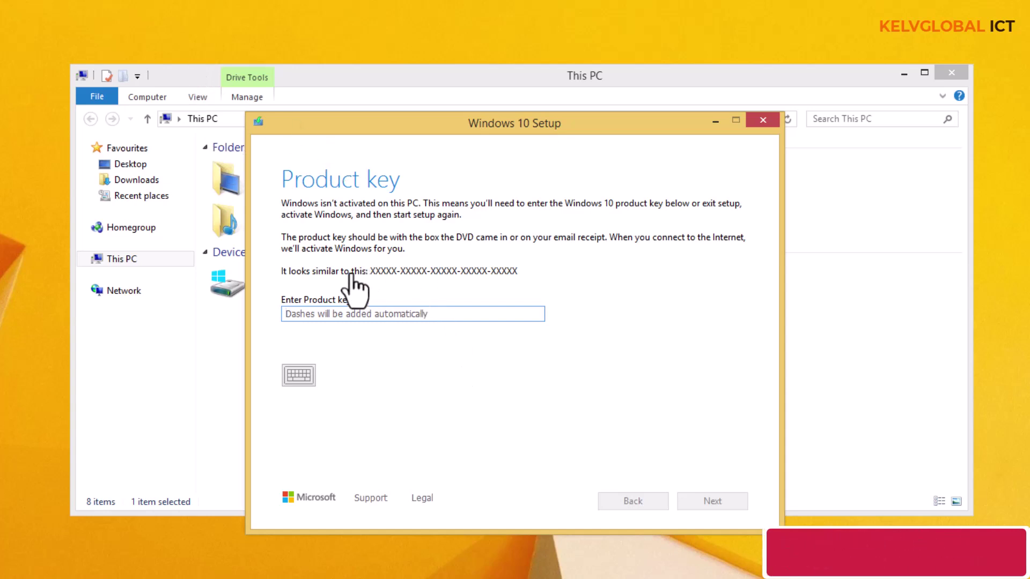
# - Paste the Windows 10 product key and continue to the license terms
pyautogui.hotkey('ctrl', 'v')
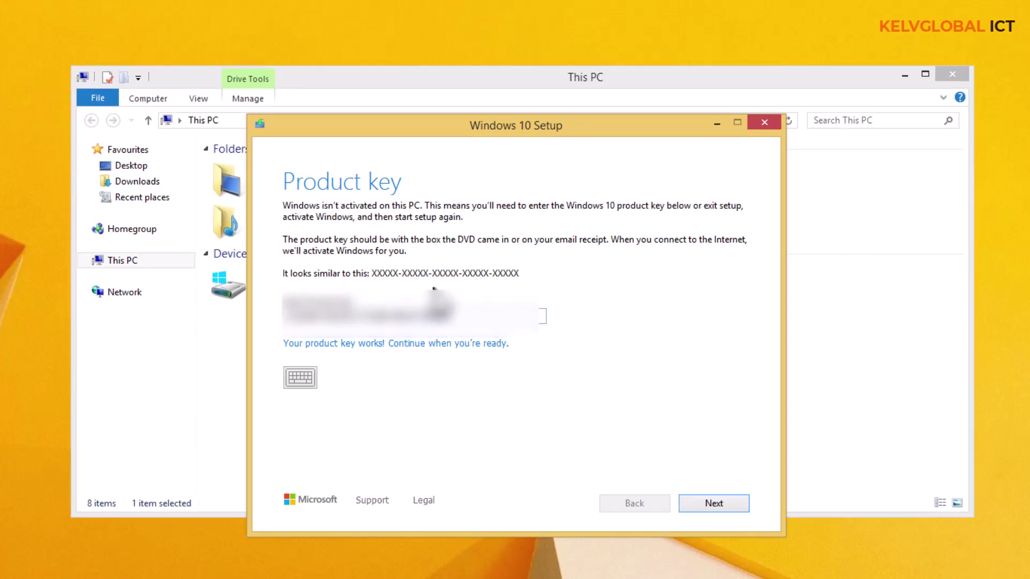
pyautogui.click(709, 507)
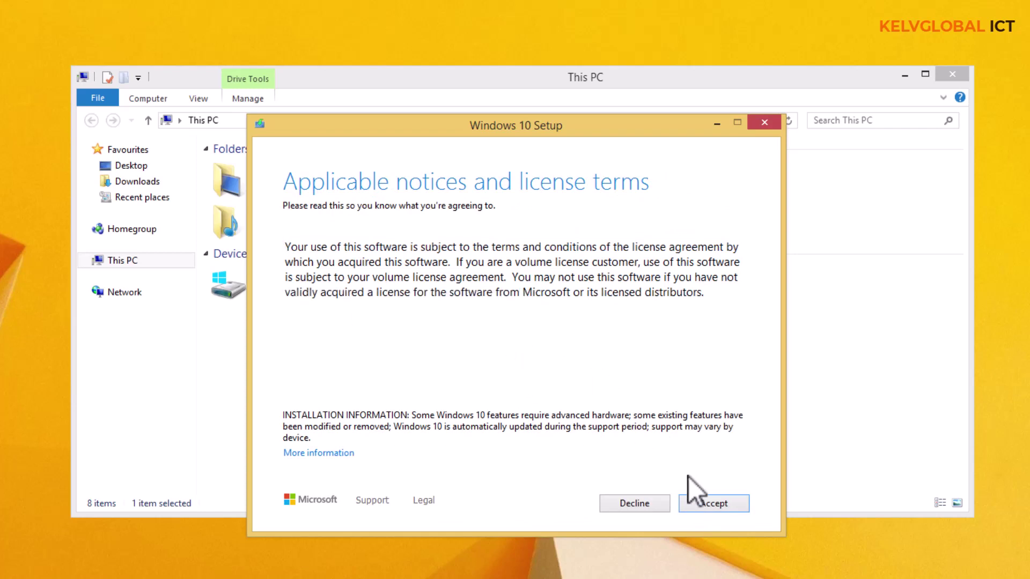
# - Accept the Windows 10 license terms
pyautogui.click(719, 503)
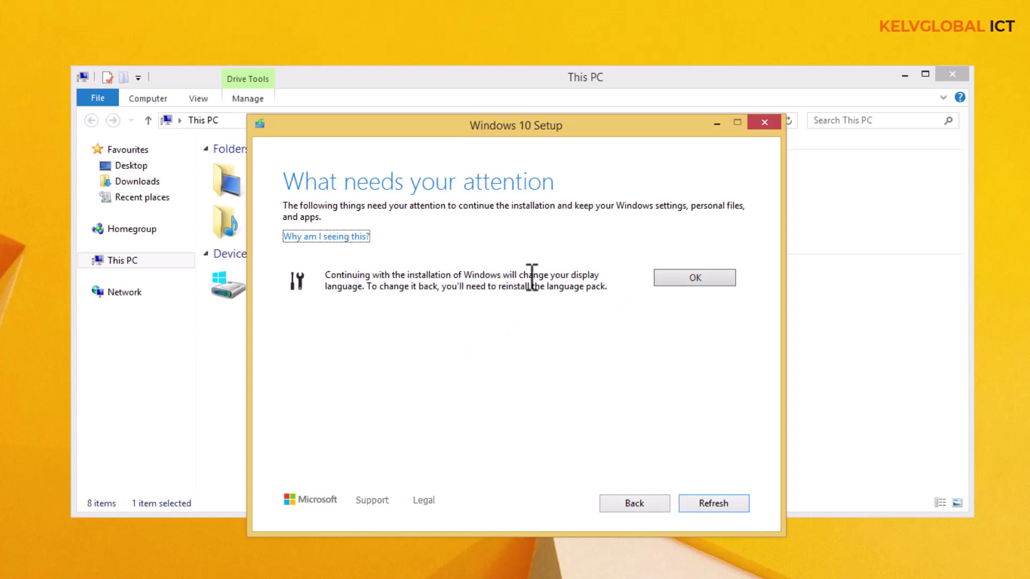
# - Acknowledge the display-language warning and drag the Setup window to the top right
pyautogui.click(684, 276)
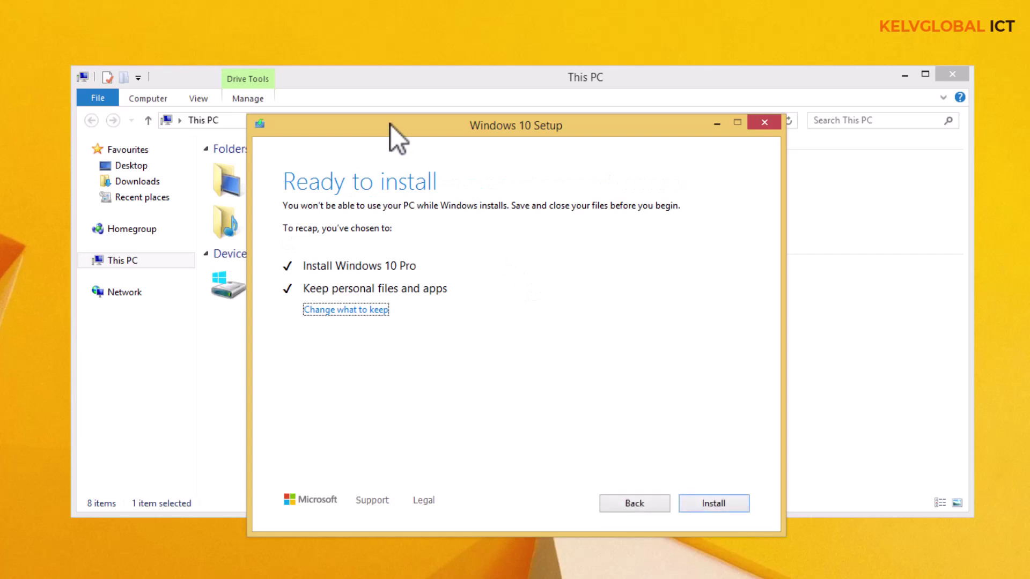
pyautogui.moveTo(390, 121); pyautogui.dragTo(577, 50)
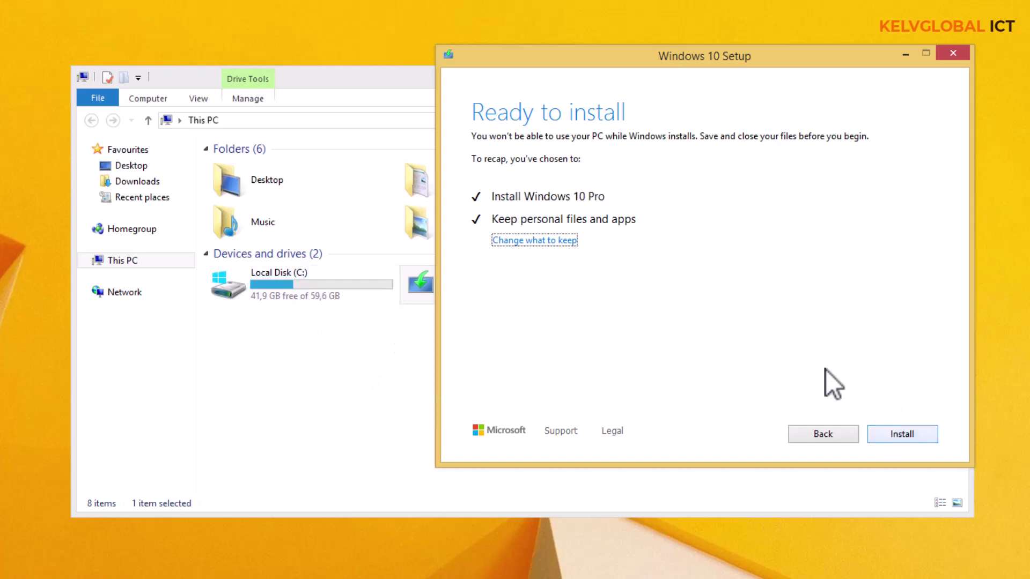
pyautogui.click(547, 241)
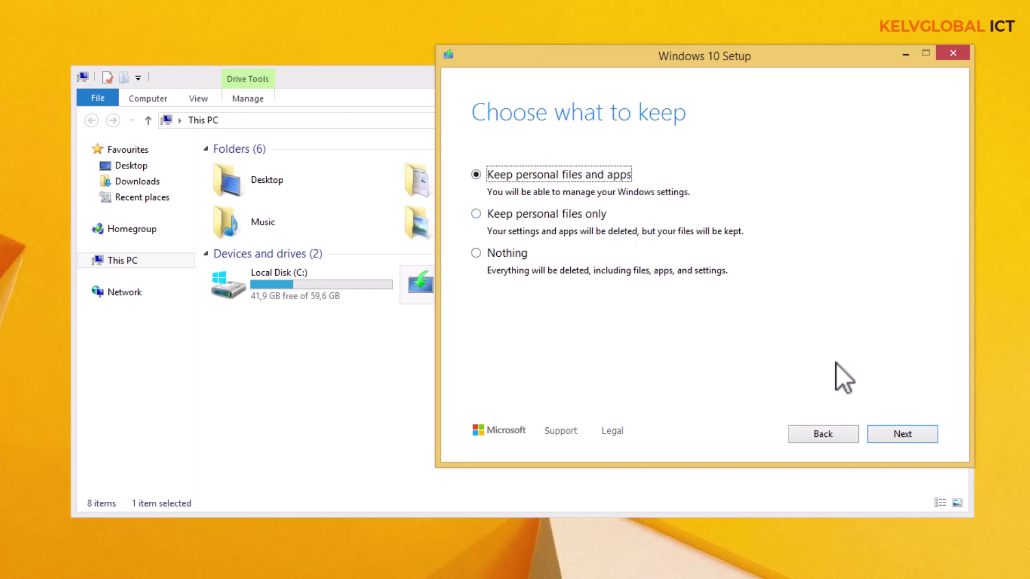
pyautogui.click(905, 431)
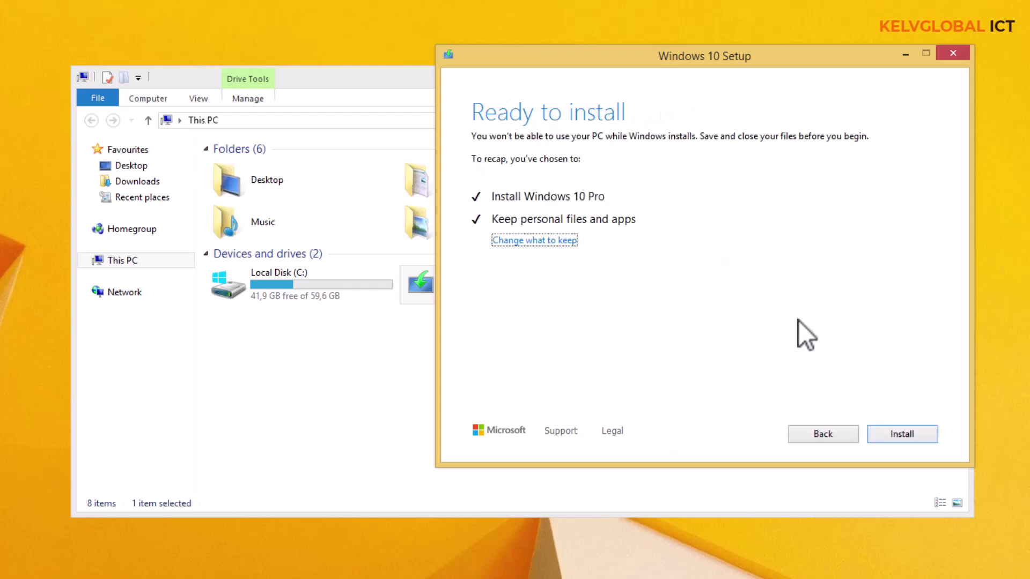
# - Start installing Windows 10 Pro, keeping personal files and apps
pyautogui.click(901, 439)
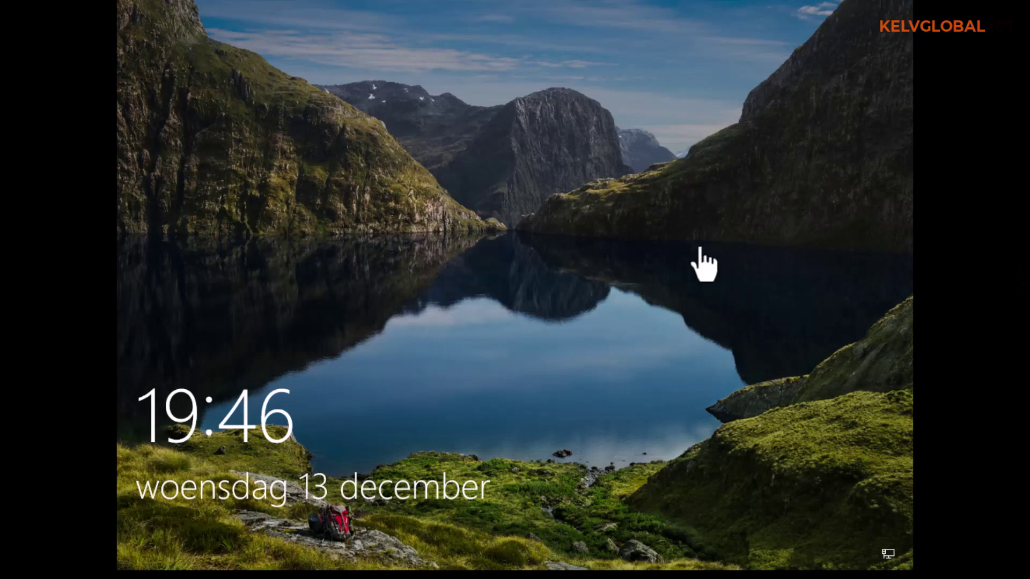
# - Sign in from the Windows 10 lock screen with the account password
pyautogui.click(534, 285)
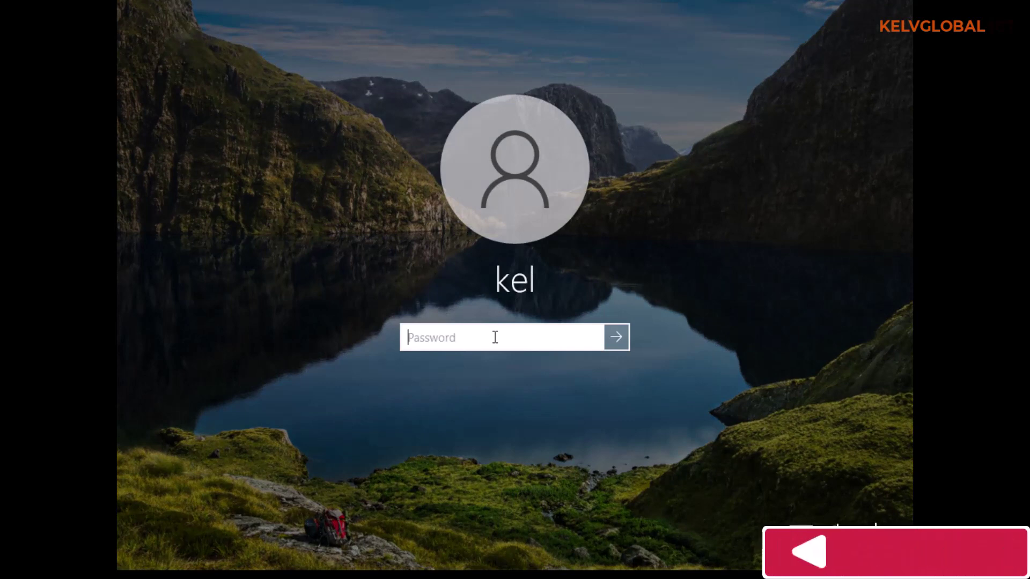
pyautogui.write('****')
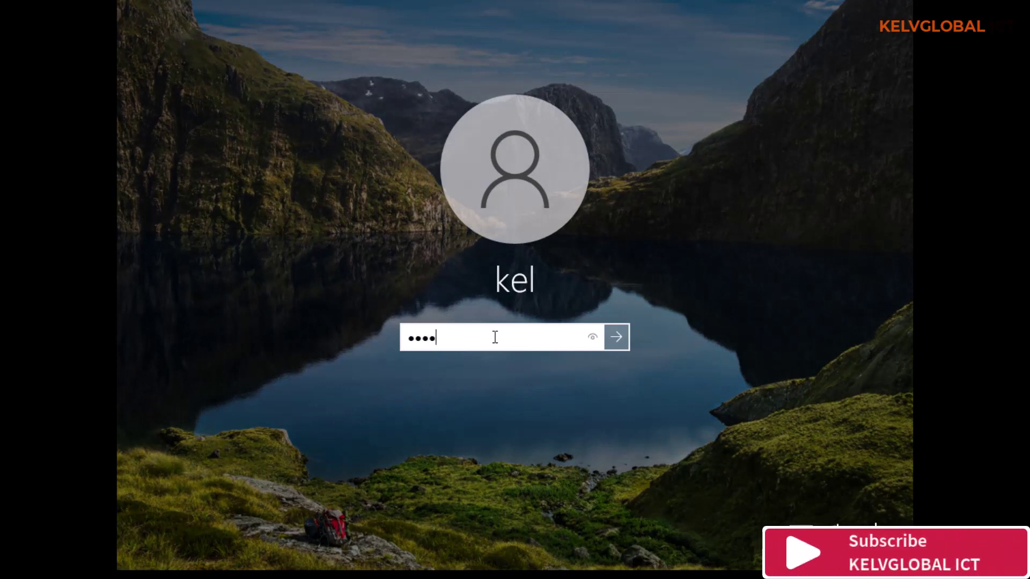
pyautogui.write('*****')
pyautogui.press('Return')
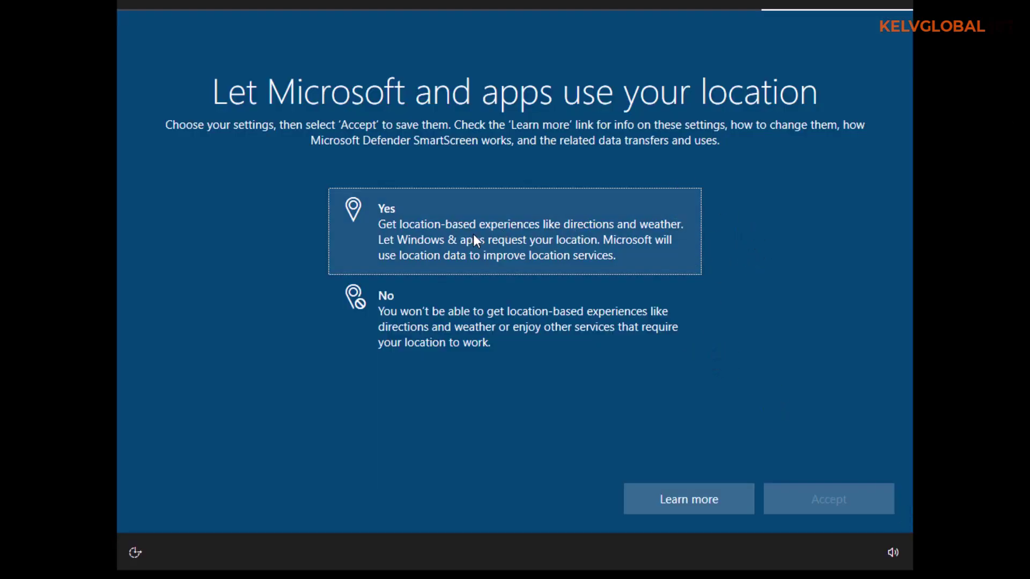
# - Decline location access and Find my device on the privacy setup pages
pyautogui.click(484, 314)
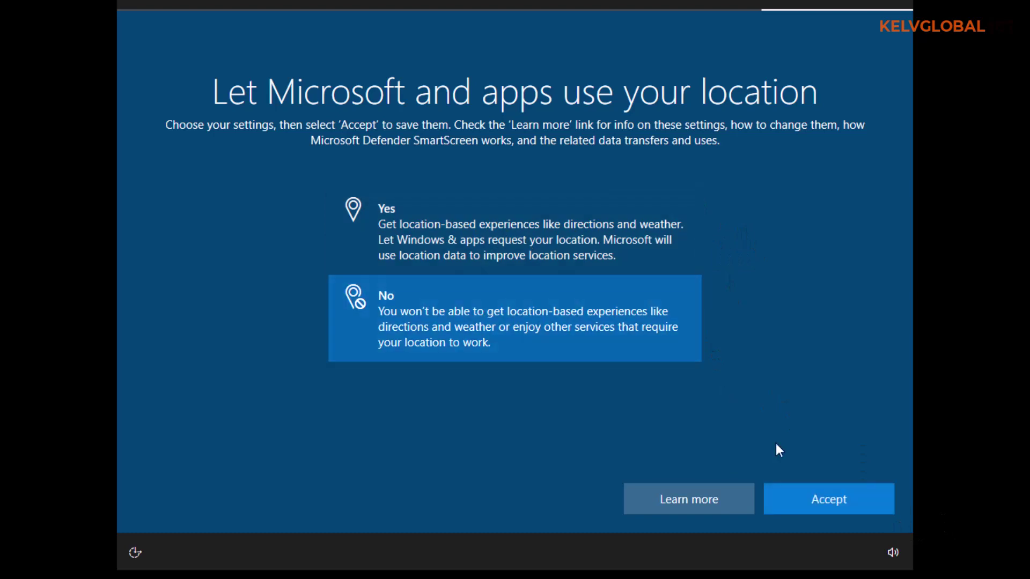
pyautogui.click(811, 497)
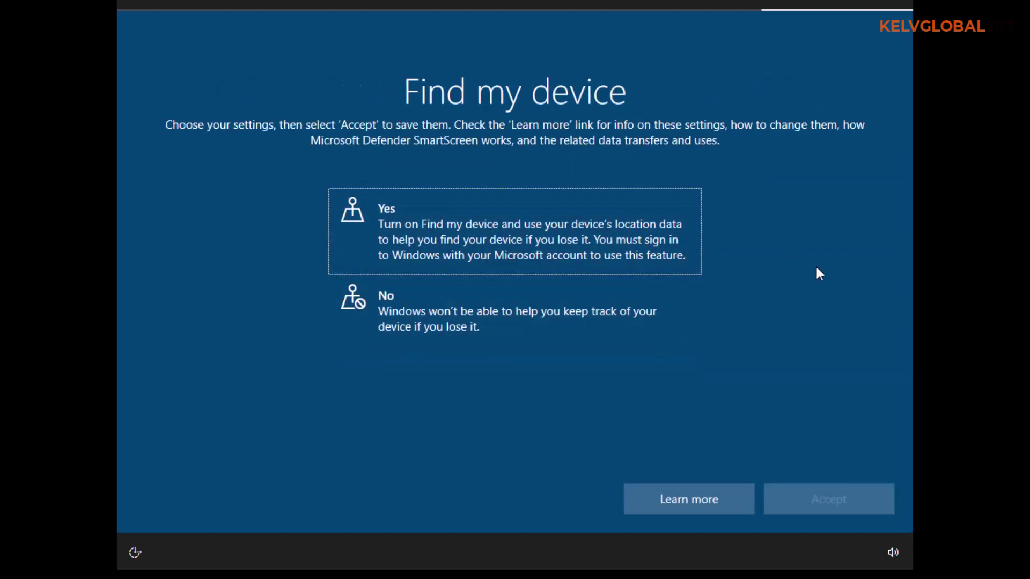
pyautogui.click(546, 306)
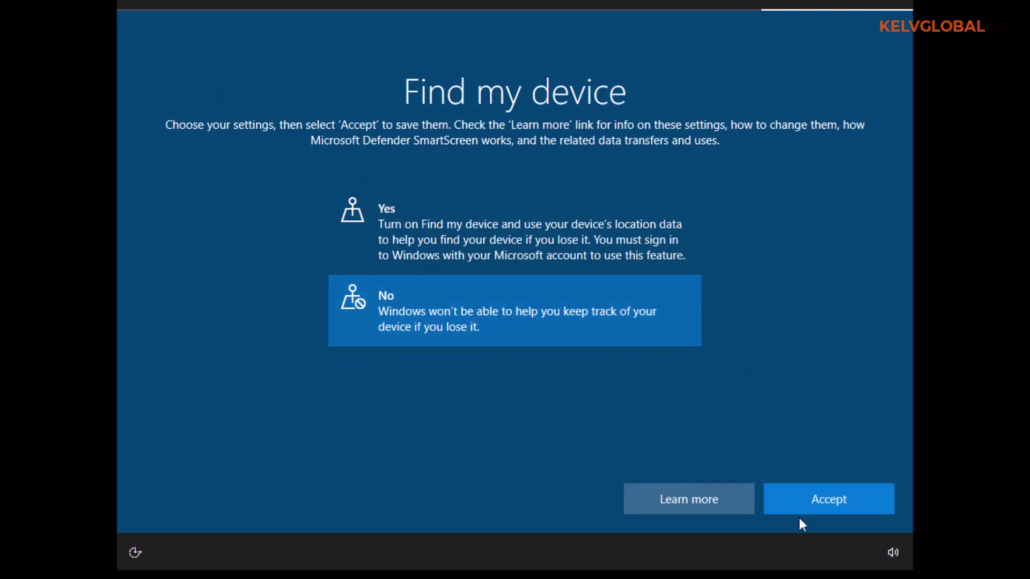
pyautogui.click(816, 510)
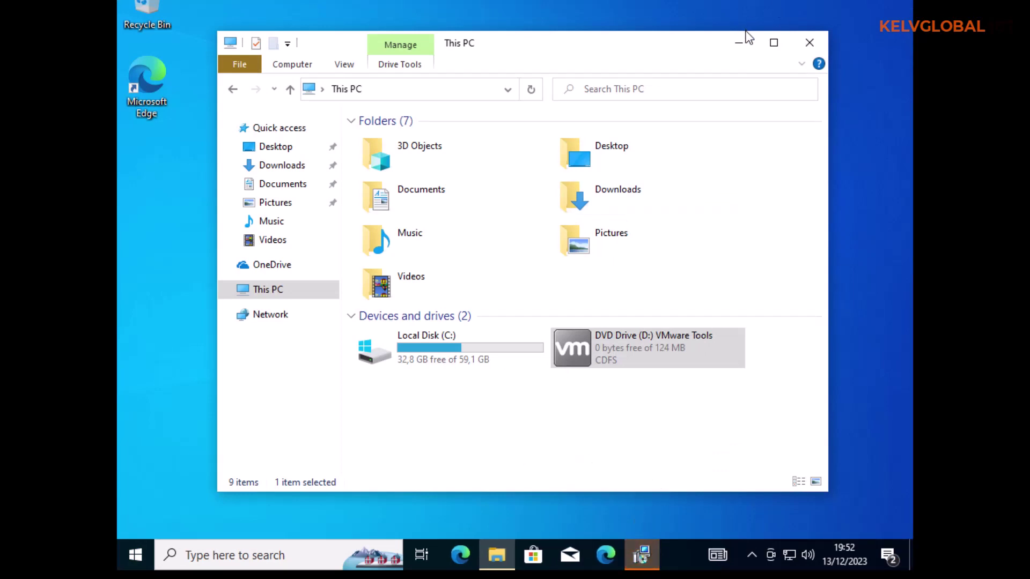
# - Minimize the This PC window and advance VMware Tools Setup to feature selection
pyautogui.click(749, 42)
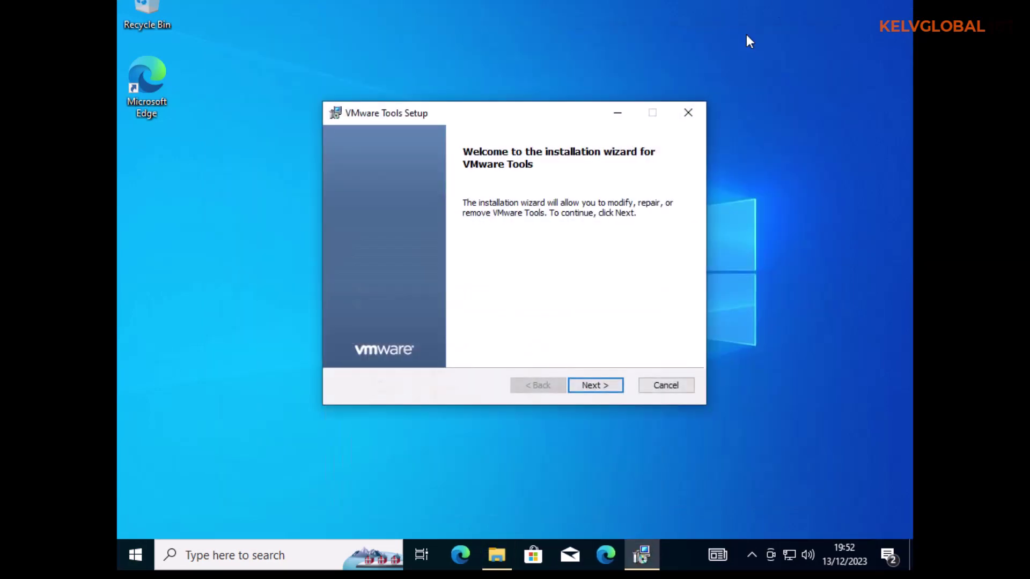
pyautogui.click(599, 384)
pyautogui.click(601, 387)
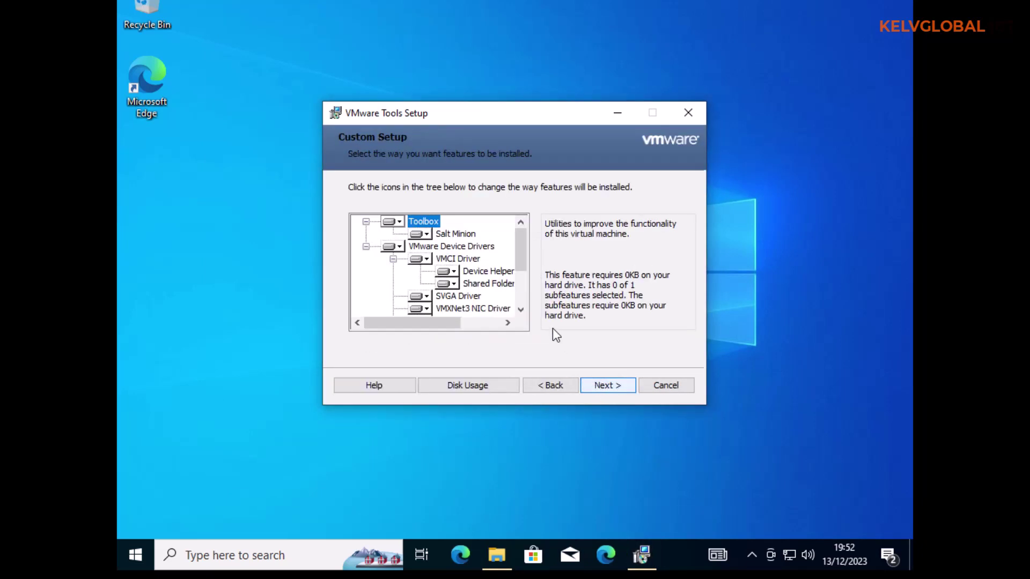
# - Toggle the SVGA Driver feature to unavailable, then back to be installed
pyautogui.scroll(-2, 525, 302)
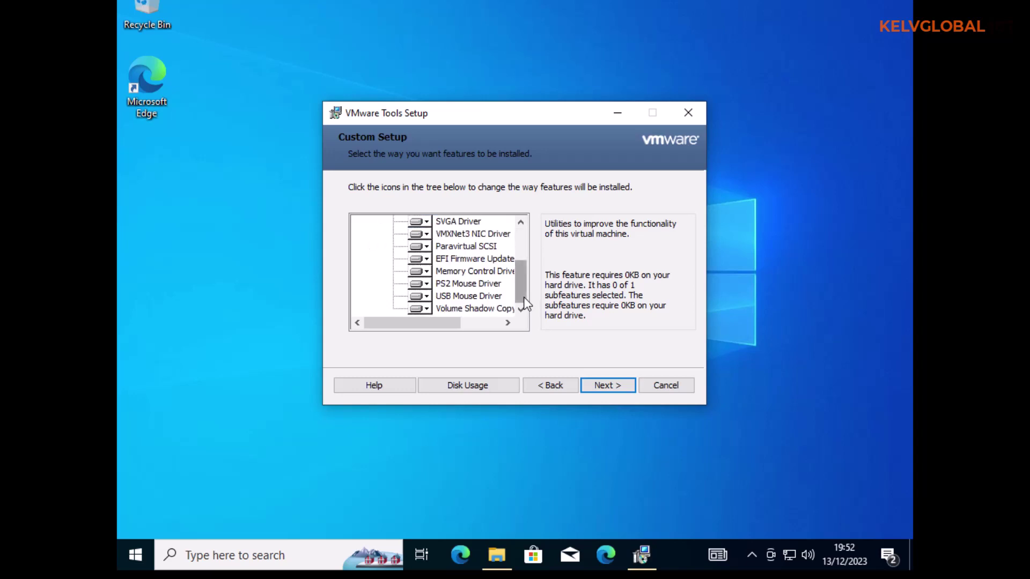
pyautogui.click(424, 222)
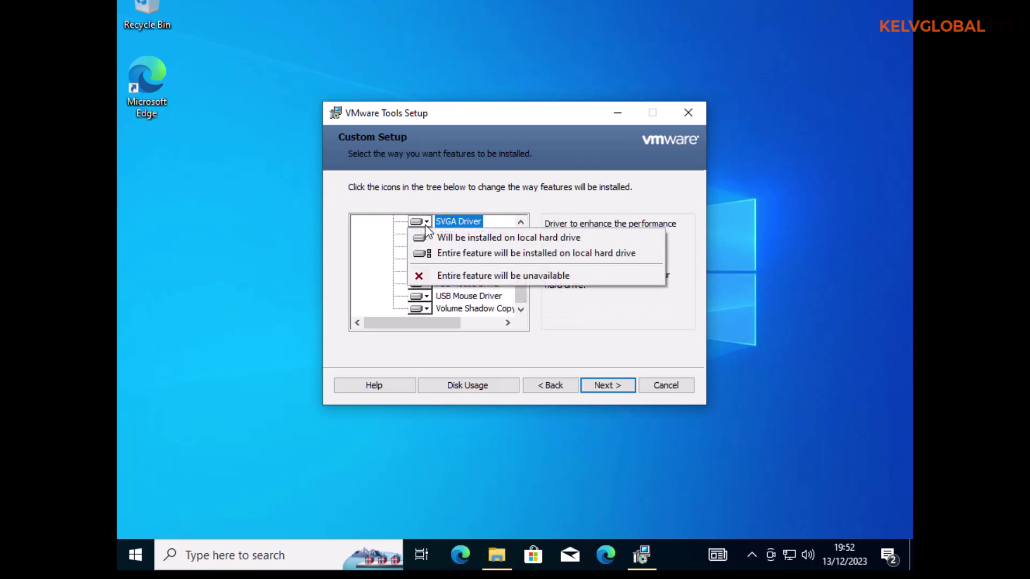
pyautogui.click(458, 277)
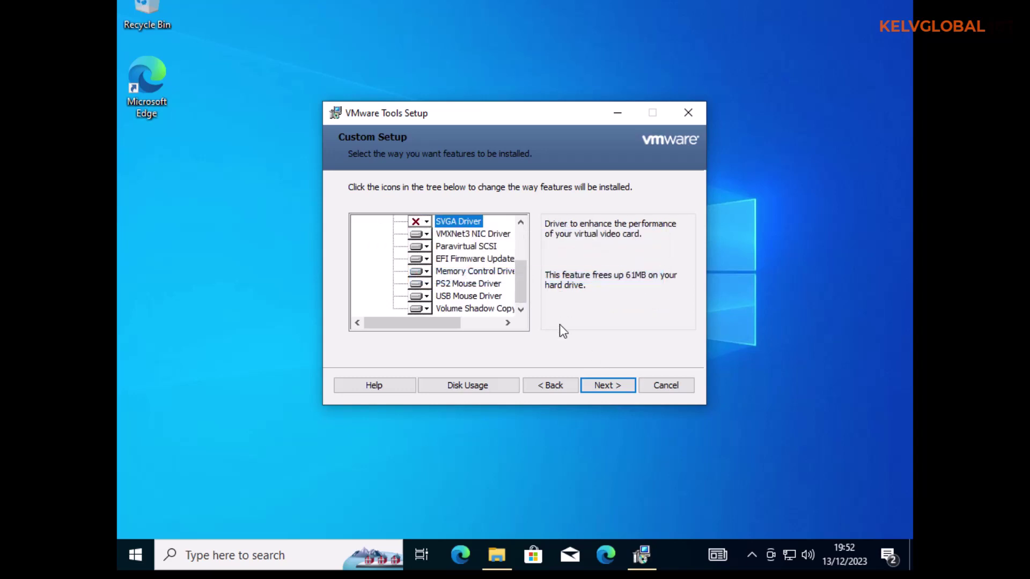
pyautogui.click(422, 226)
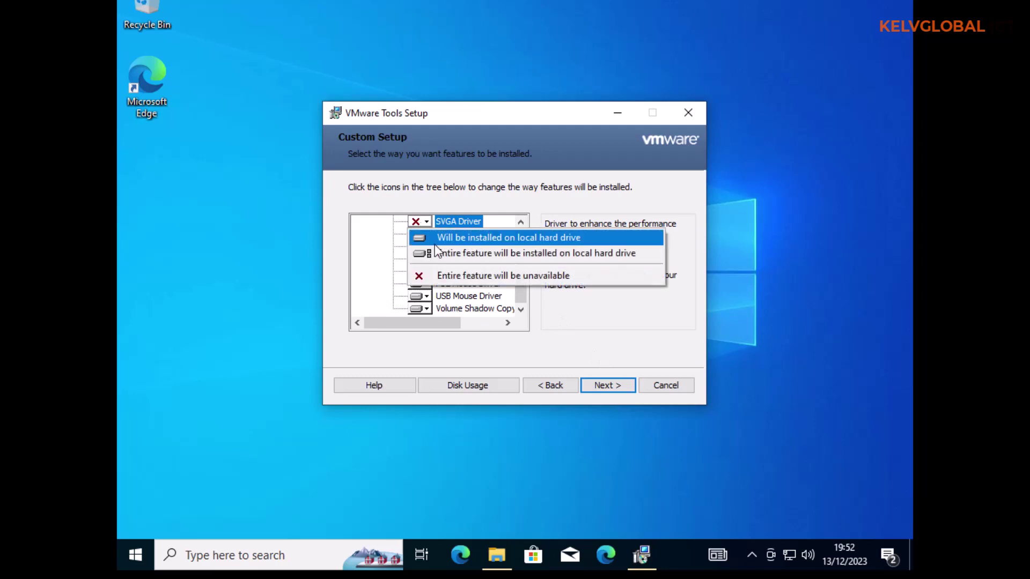
pyautogui.click(474, 258)
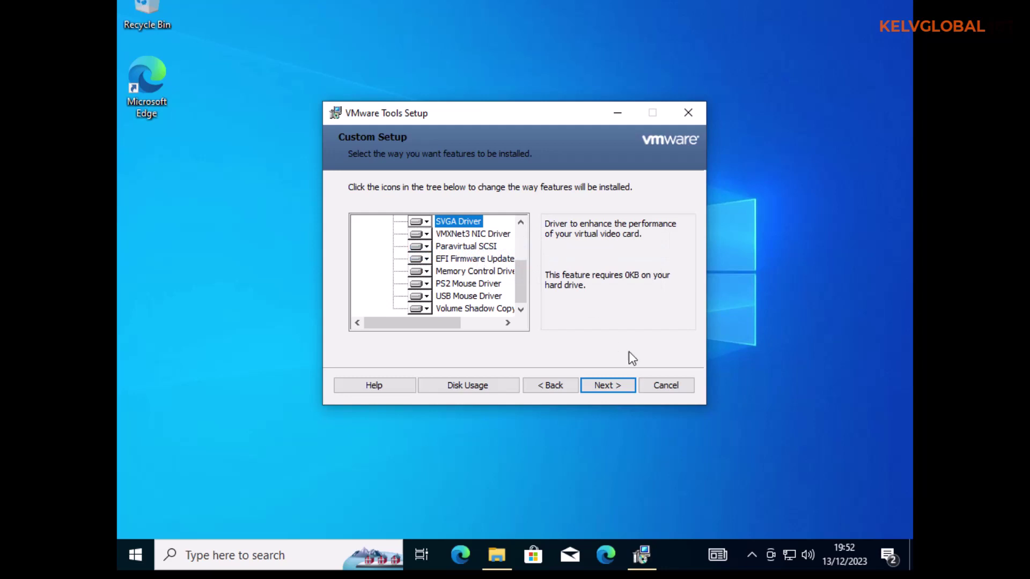
# - Apply the VMware Tools feature change and close the finished wizard
pyautogui.click(605, 384)
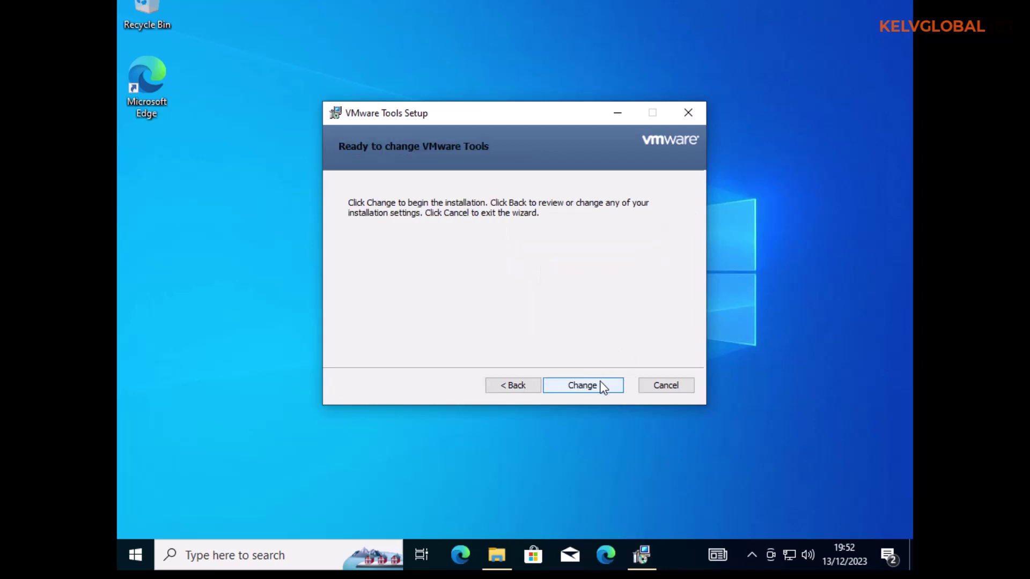
pyautogui.click(601, 386)
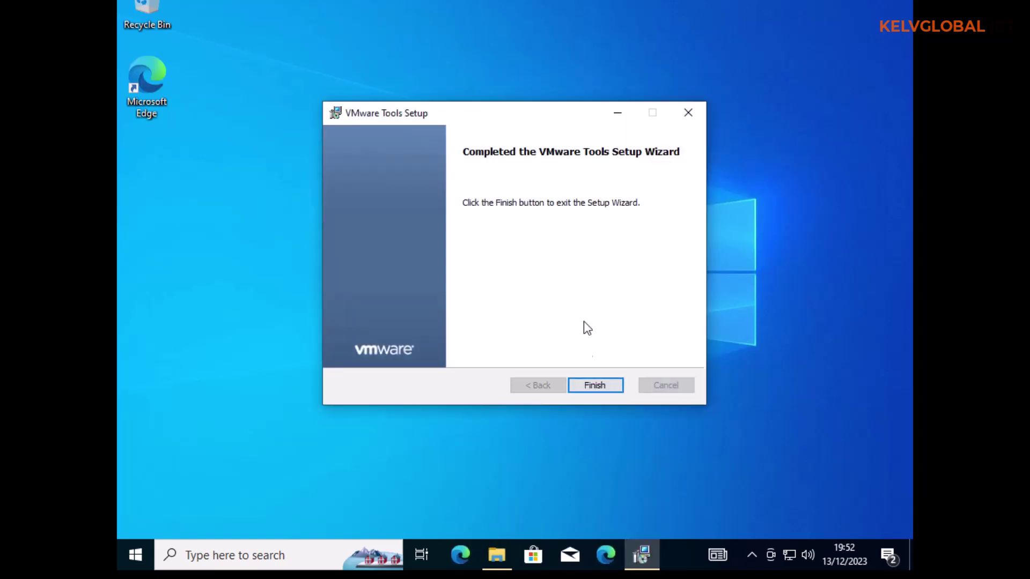
pyautogui.click(588, 385)
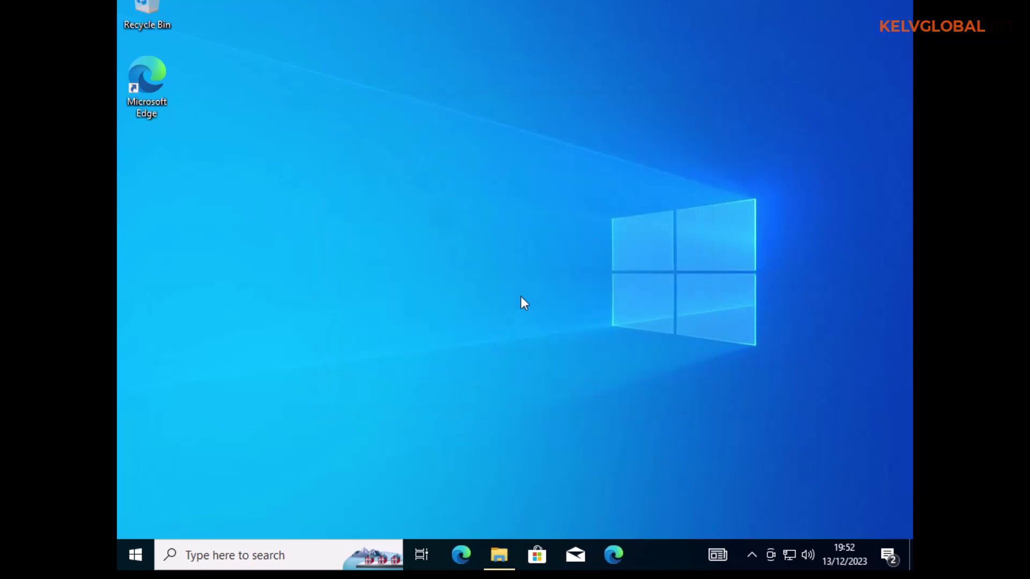
# - Restart Windows 10 through the Start button's Shut down or sign out menu
pyautogui.rightClick(133, 553)
pyautogui.moveTo(252, 501)
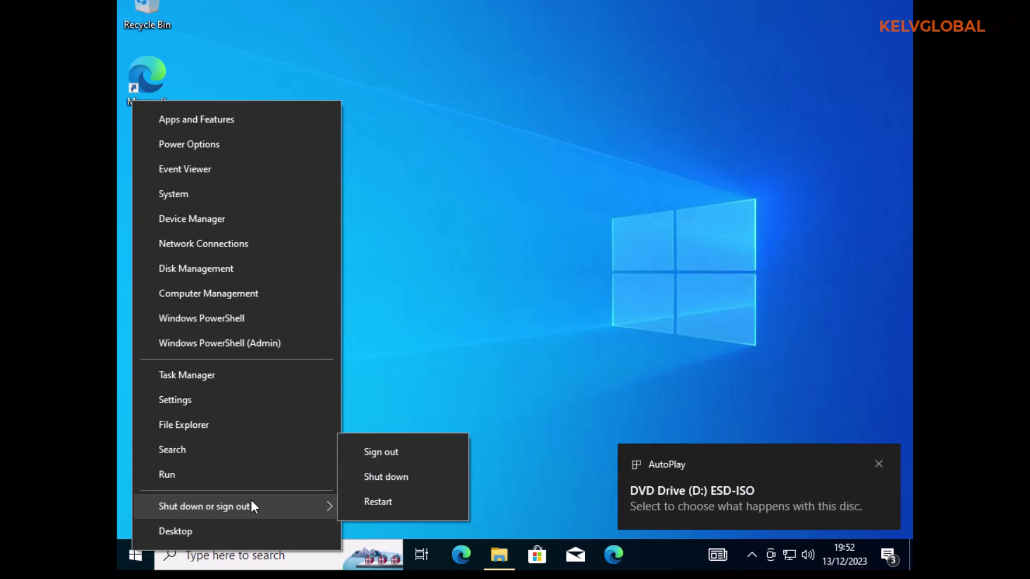
pyautogui.click(387, 502)
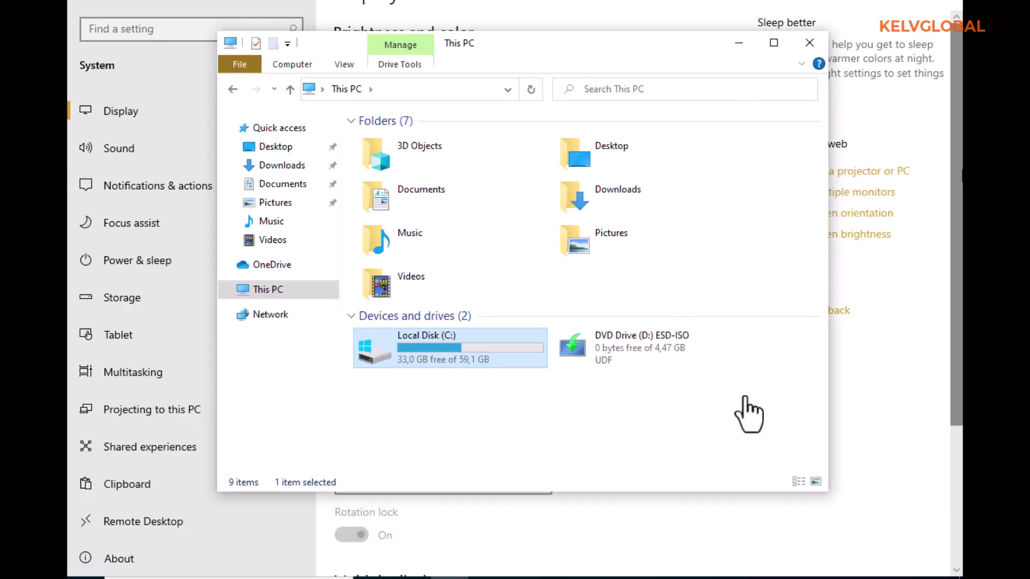
# - Browse Local Disk (C:) in File Explorer to reveal the Windows.old folder beside Windows
pyautogui.click(794, 553)
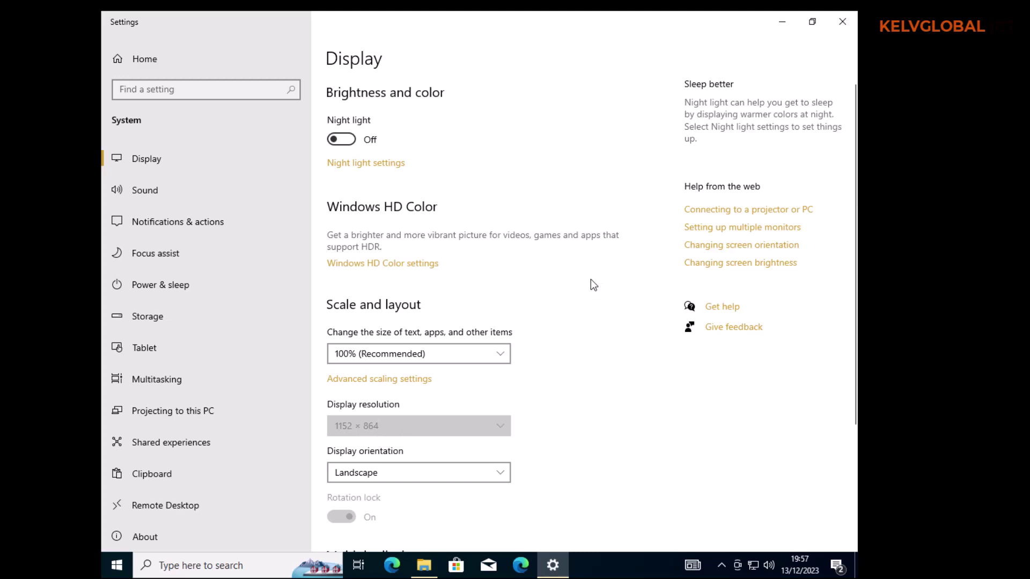
pyautogui.click(423, 566)
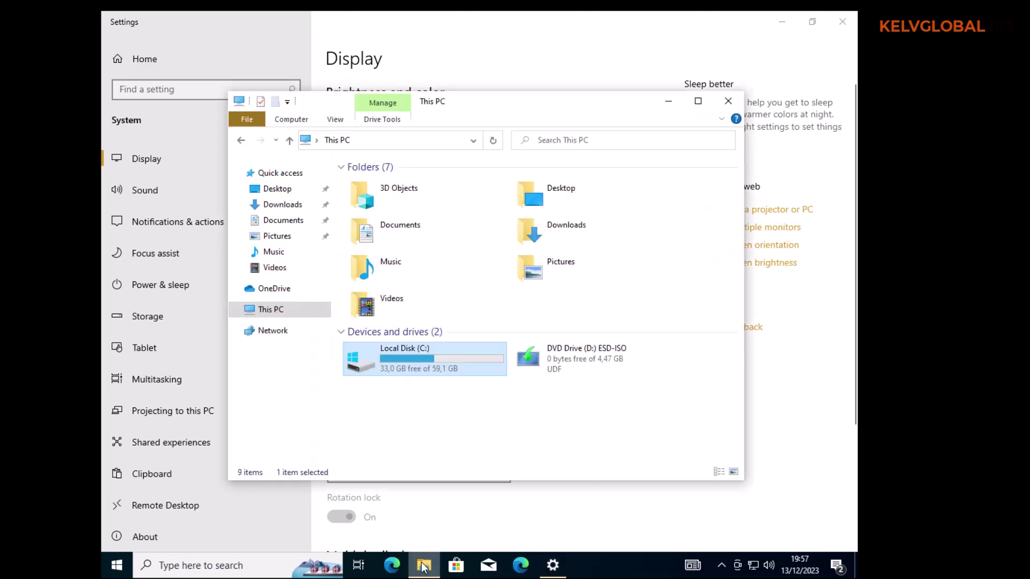
pyautogui.doubleClick(397, 361)
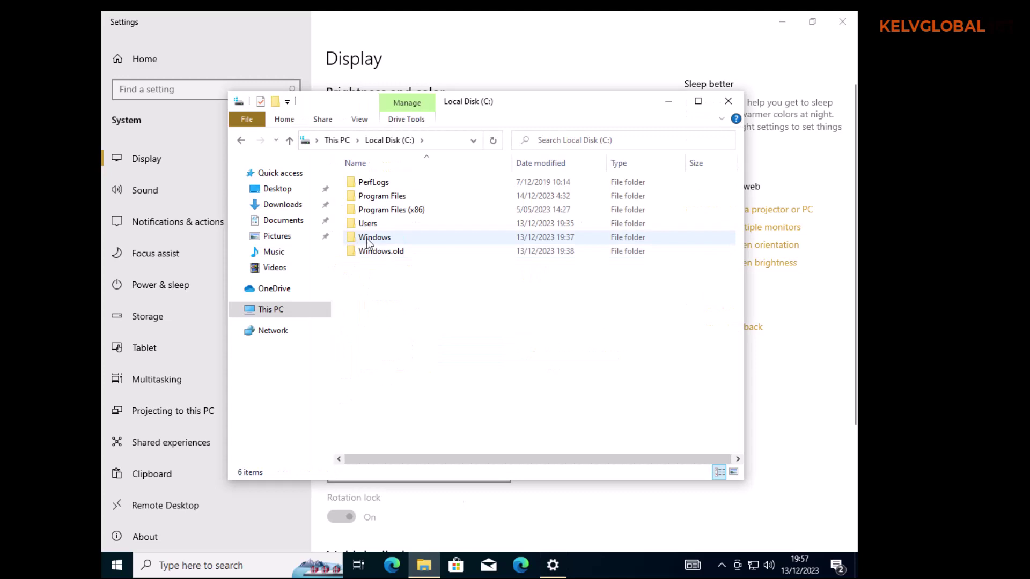